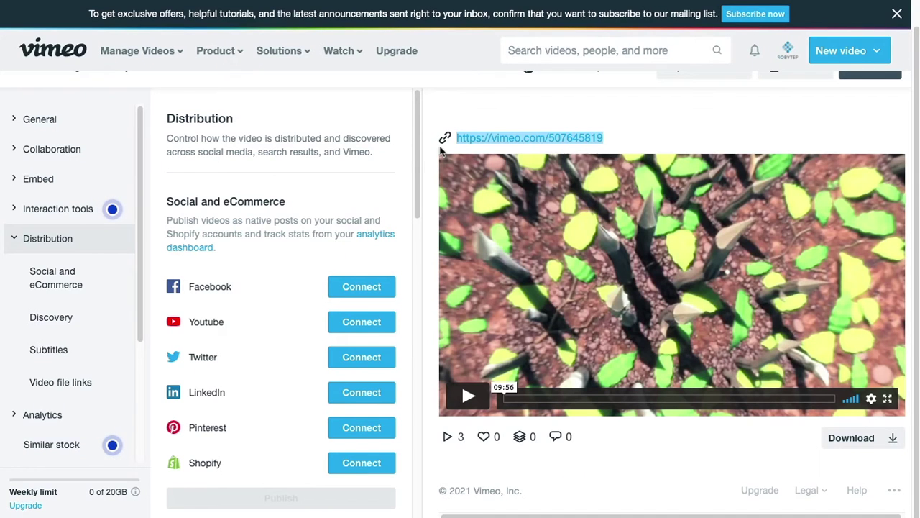
{"action": "left_click", "coordinate": [431, 149]}
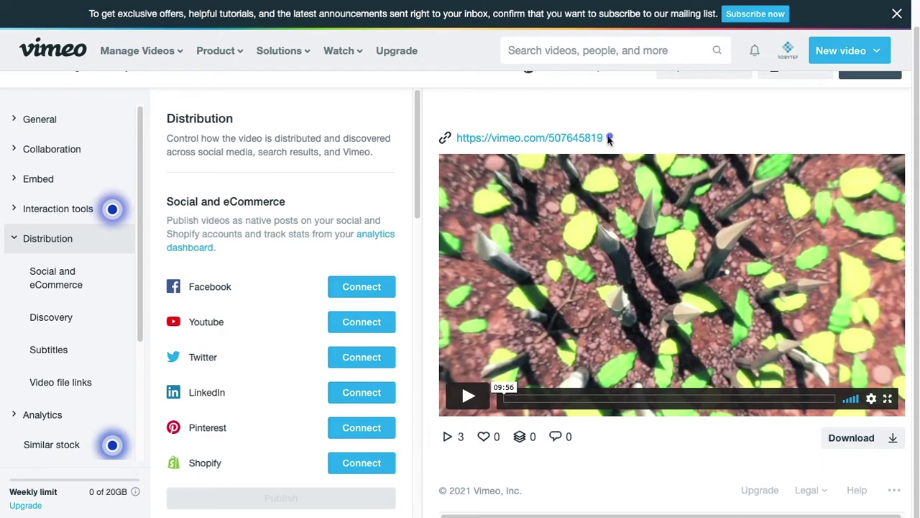
{"action": "left_click_drag", "start_coordinate": [609, 137], "coordinate": [466, 139]}
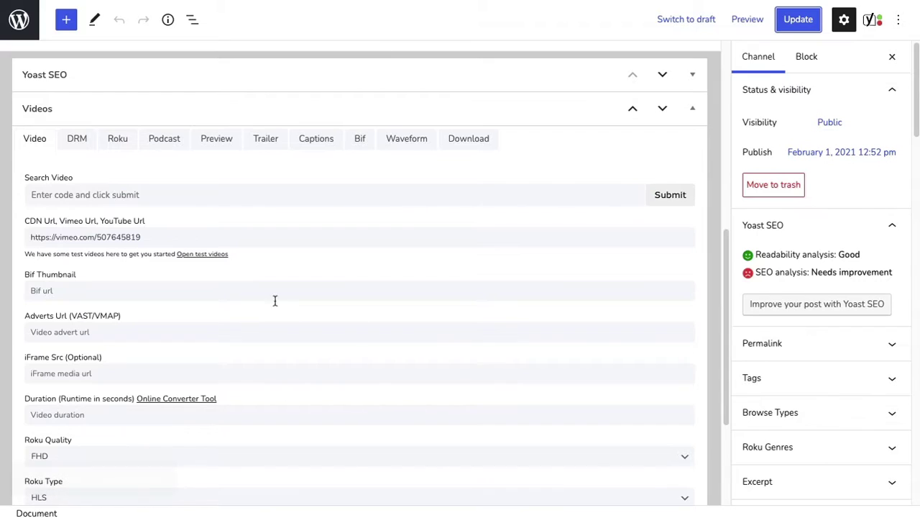
{"action": "left_click", "coordinate": [205, 234]}
{"action": "triple_click", "coordinate": [206, 235]}
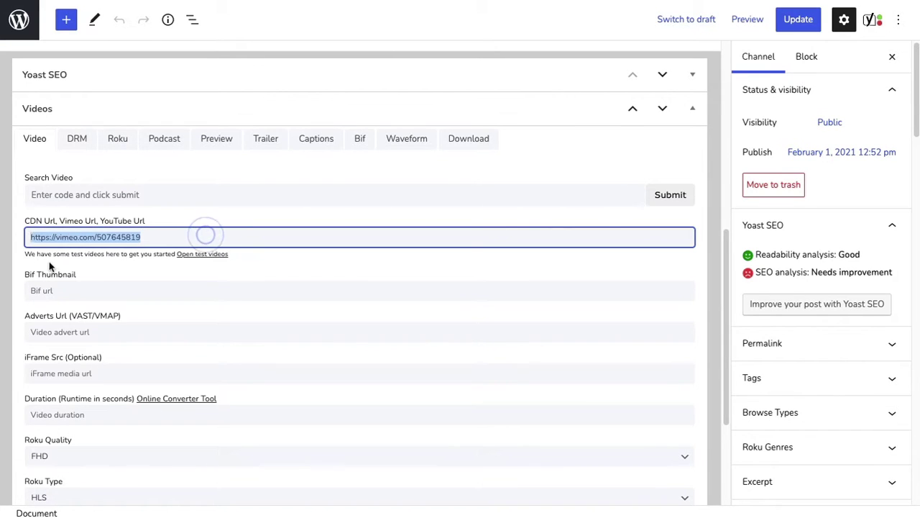
{"action": "scroll", "coordinate": [536, 229], "scroll_direction": "up", "scroll_amount": 10}
{"action": "scroll", "coordinate": [535, 223], "scroll_direction": "down", "scroll_amount": 10}
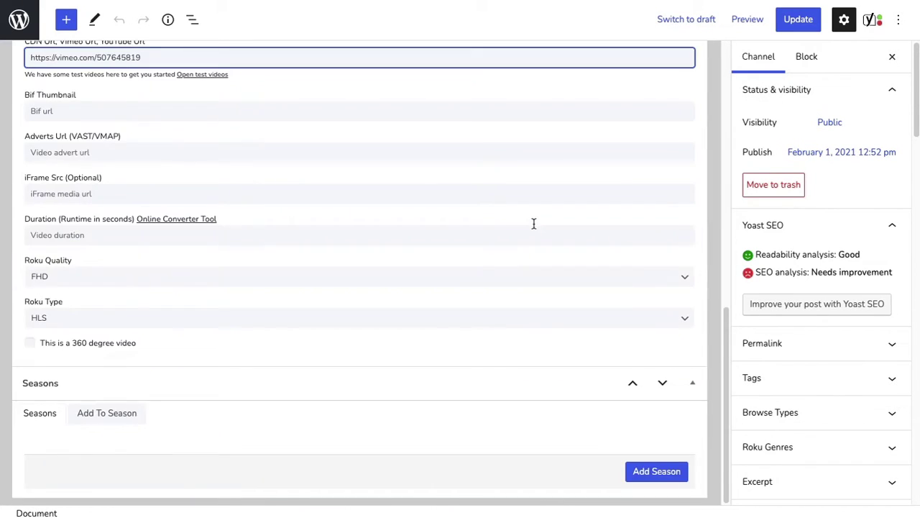
{"action": "scroll", "coordinate": [534, 225], "scroll_direction": "up", "scroll_amount": 3}
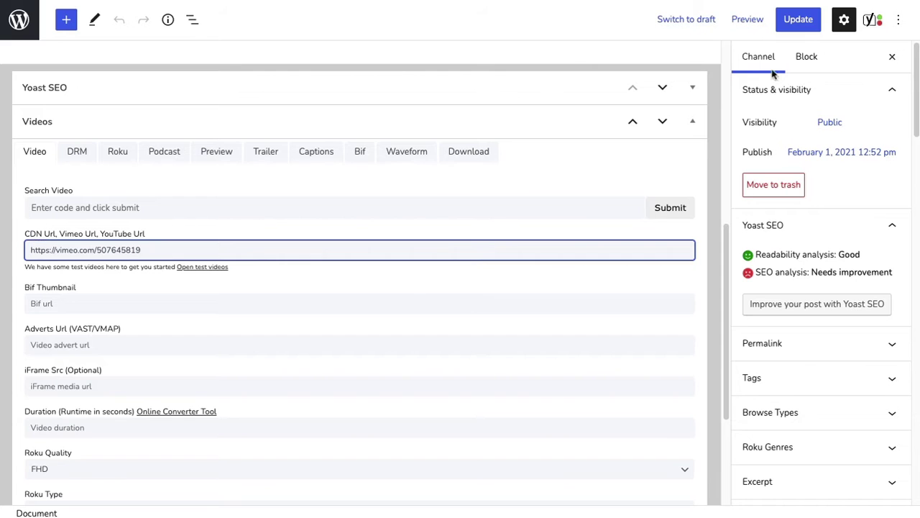
{"action": "left_click", "coordinate": [798, 19]}
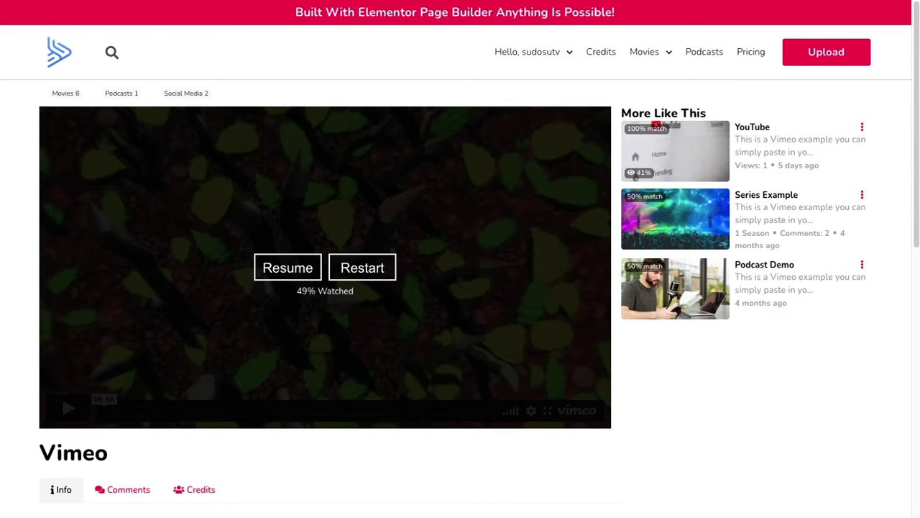
Replay the video on the post, pause it, and reselect the video URL.
{"action": "left_click", "coordinate": [374, 265]}
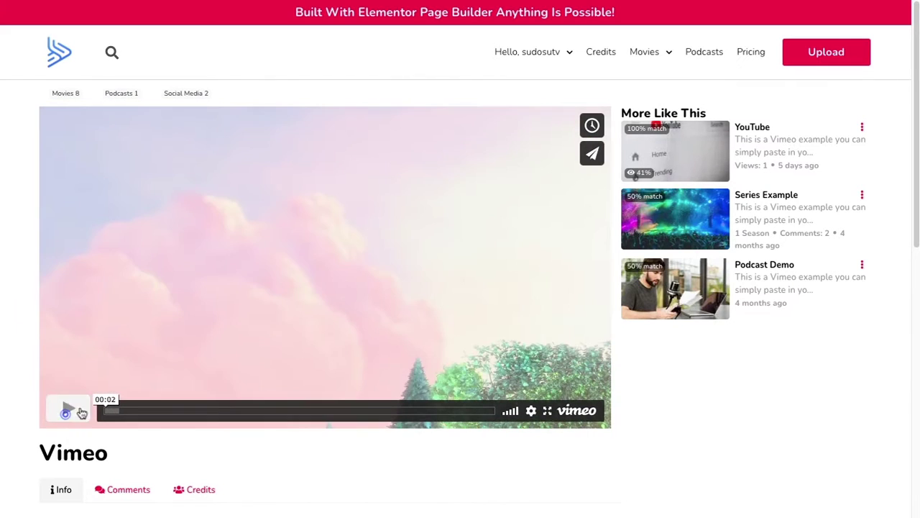
{"action": "left_click", "coordinate": [67, 408]}
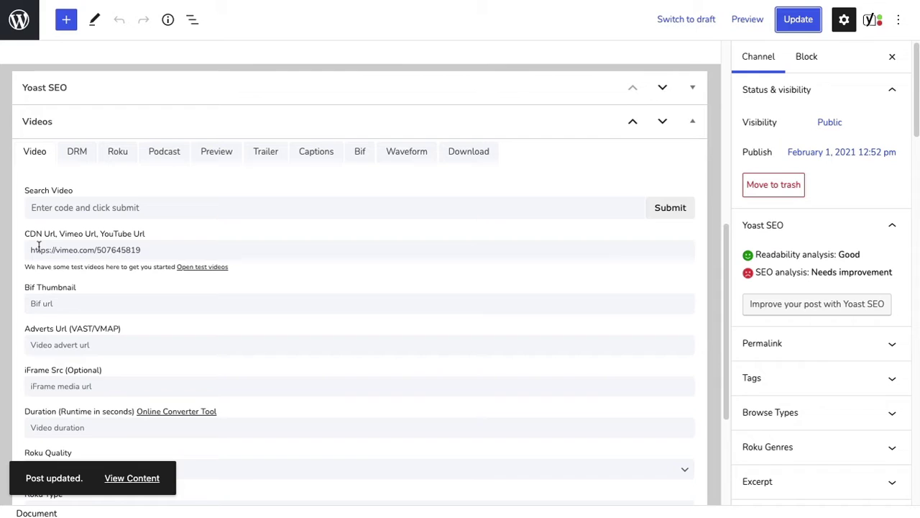
{"action": "left_click_drag", "start_coordinate": [30, 249], "coordinate": [148, 253]}
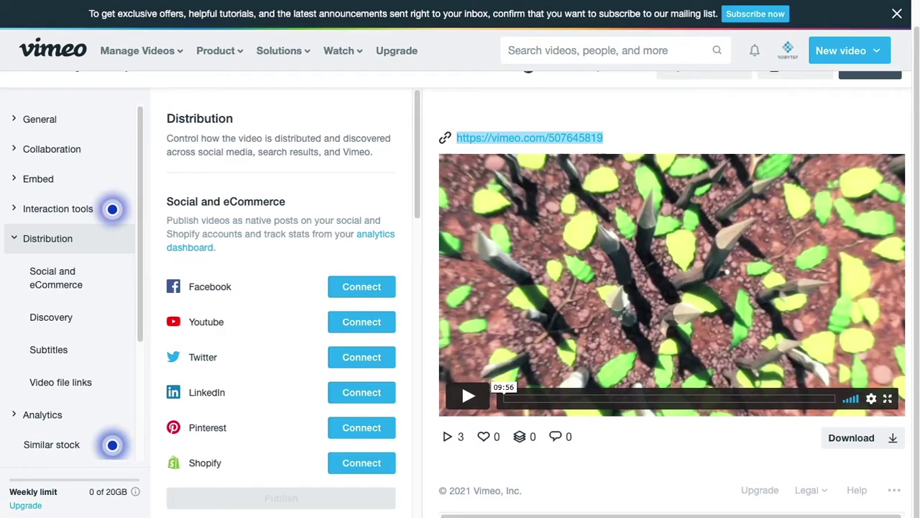
Copy the HTTP live streaming link from Video file links in Vimeo's Distribution settings.
{"action": "left_click", "coordinate": [422, 237]}
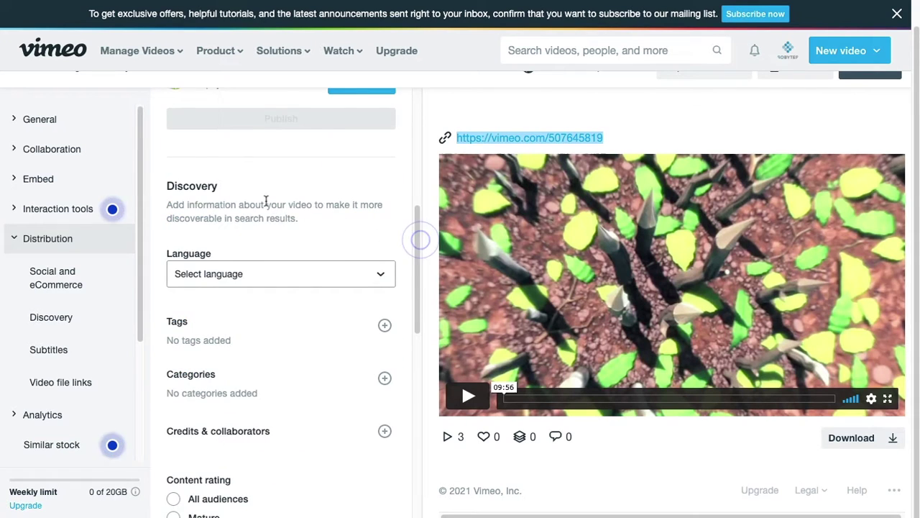
{"action": "scroll", "coordinate": [421, 240], "scroll_direction": "up", "scroll_amount": 5}
{"action": "left_click", "coordinate": [57, 238]}
{"action": "left_click", "coordinate": [62, 238]}
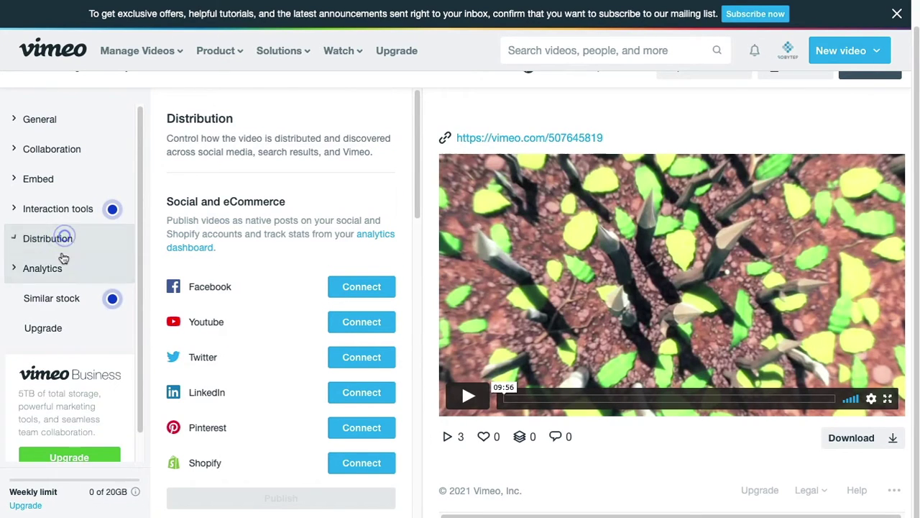
{"action": "scroll", "coordinate": [223, 253], "scroll_direction": "down", "scroll_amount": 10}
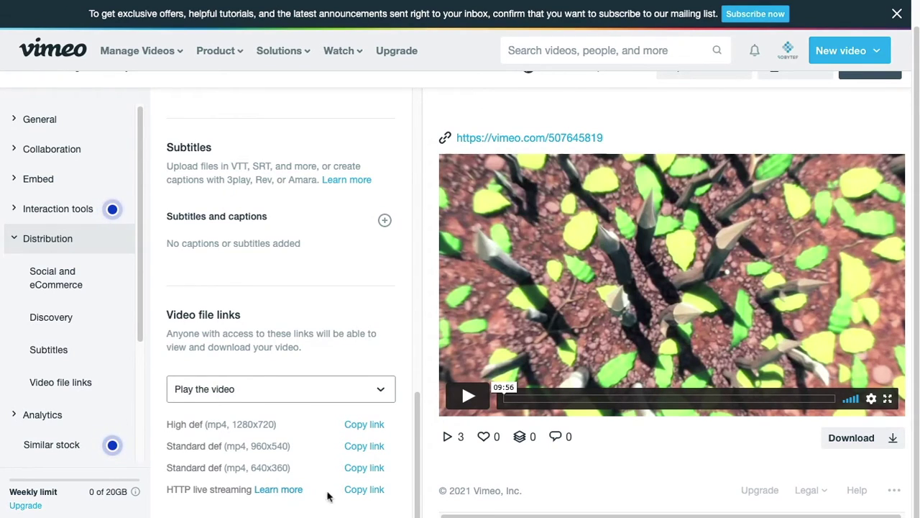
{"action": "left_click", "coordinate": [356, 491]}
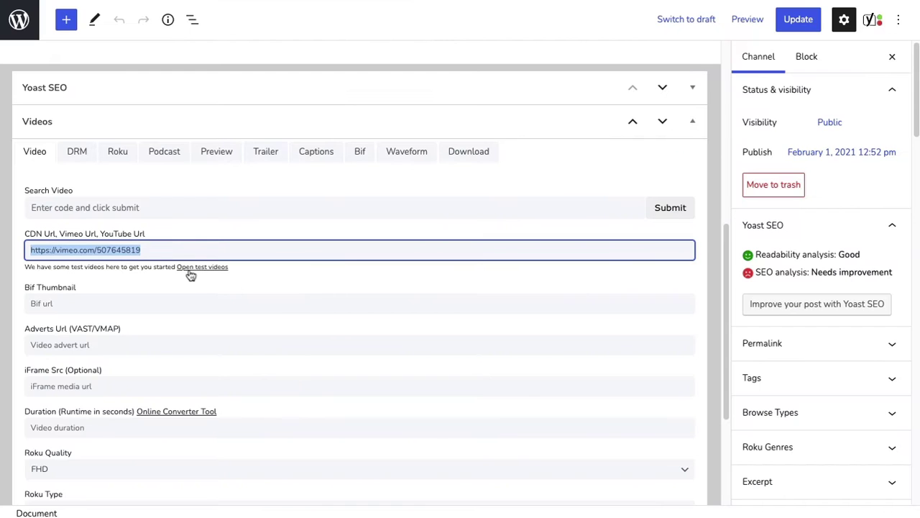
Replace the CDN URL with the m3u8 streaming link, update, then replay and pause the on-site video.
{"action": "left_click", "coordinate": [182, 249]}
{"action": "triple_click", "coordinate": [226, 249]}
{"action": "key", "text": "ctrl+v"}
{"action": "left_click", "coordinate": [789, 28]}
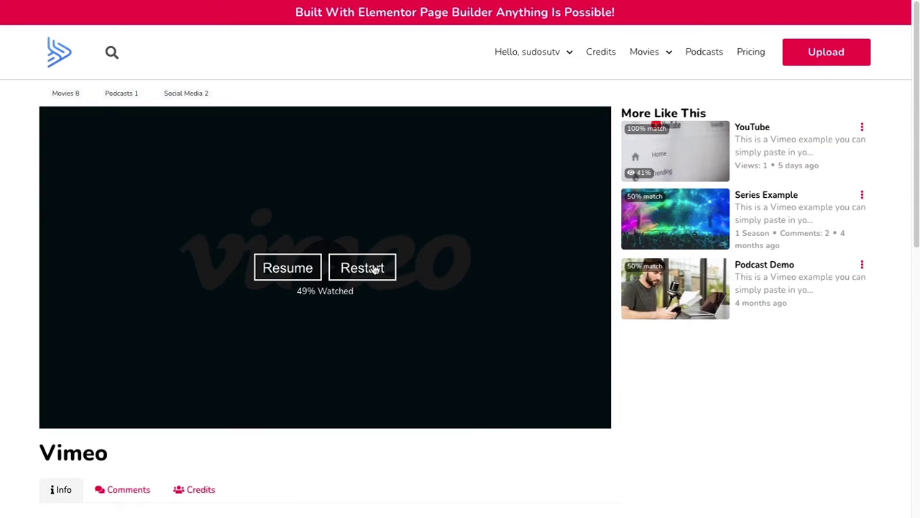
{"action": "left_click", "coordinate": [372, 267]}
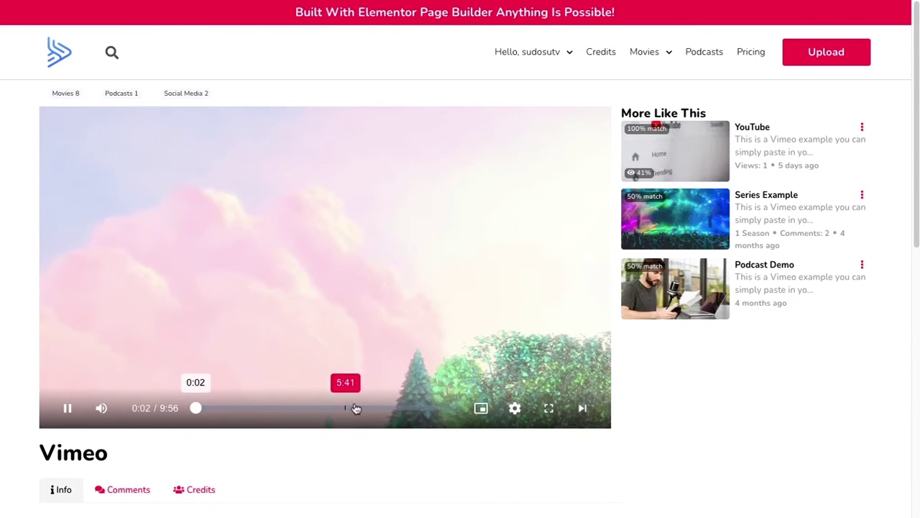
{"action": "left_click", "coordinate": [67, 408]}
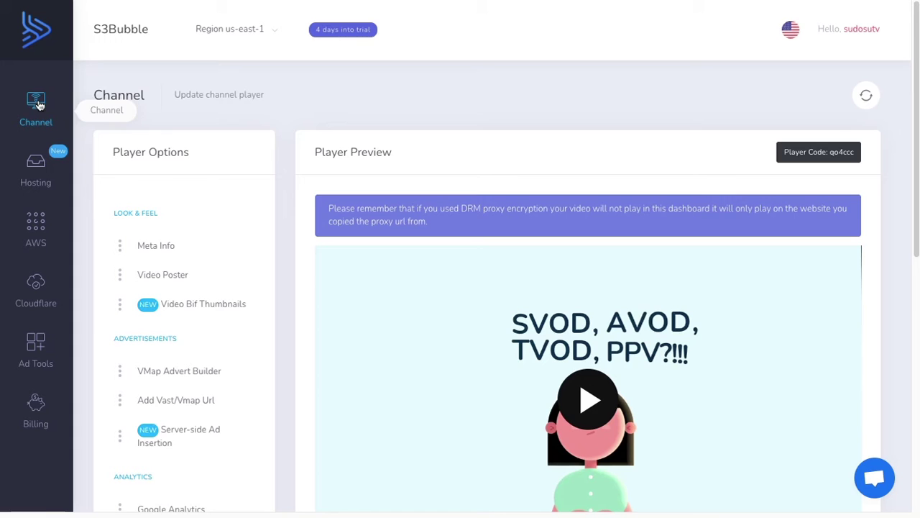
Create an S3Bubble channel player with the m3u8 link as Direct Url, yielding player qo4da9.
{"action": "left_click", "coordinate": [36, 101]}
{"action": "left_click", "coordinate": [129, 161]}
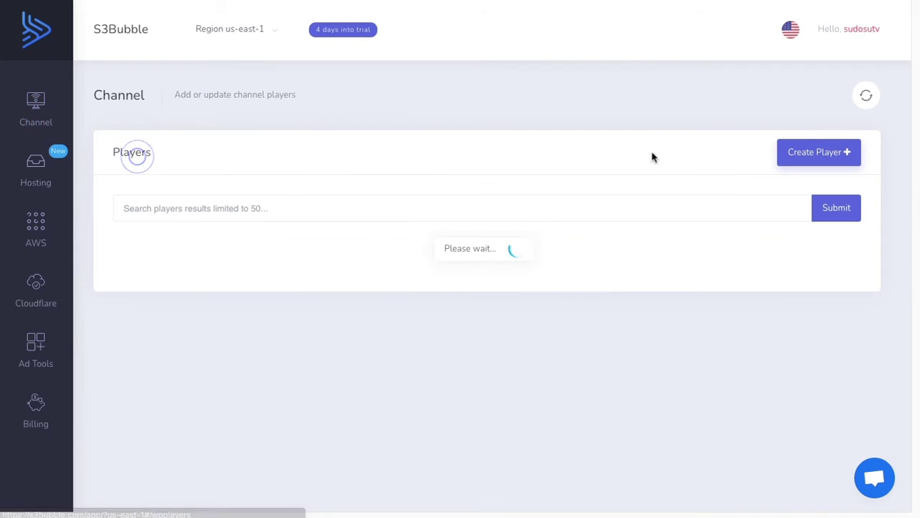
{"action": "left_click", "coordinate": [813, 153]}
{"action": "left_click", "coordinate": [404, 196]}
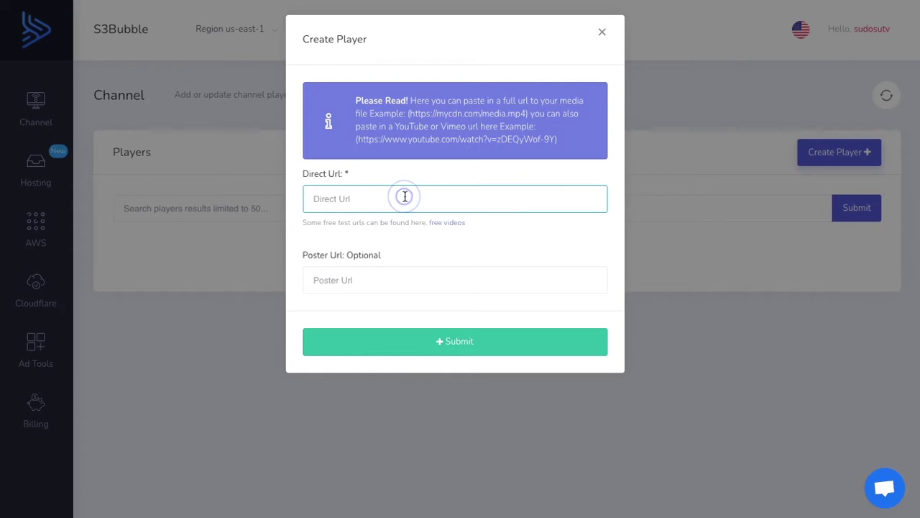
{"action": "key", "text": "ctrl+v"}
{"action": "left_click", "coordinate": [461, 343]}
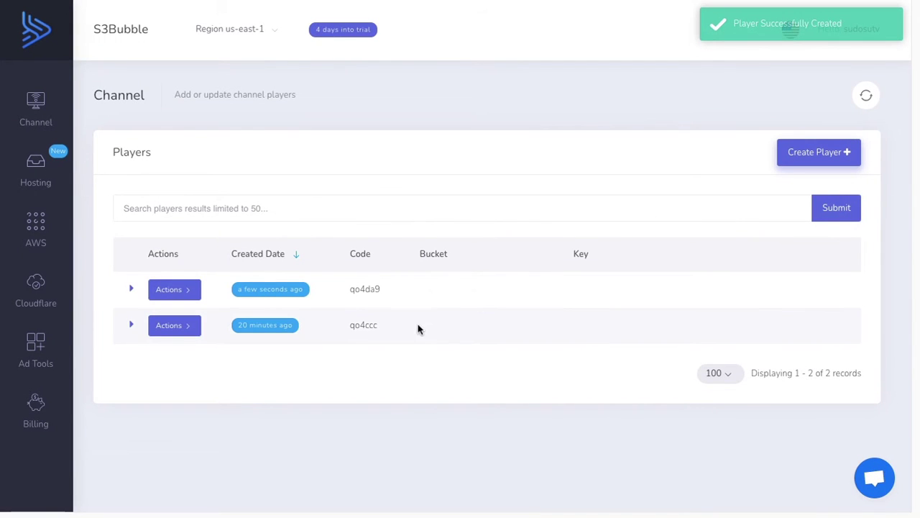
{"action": "left_click", "coordinate": [364, 289]}
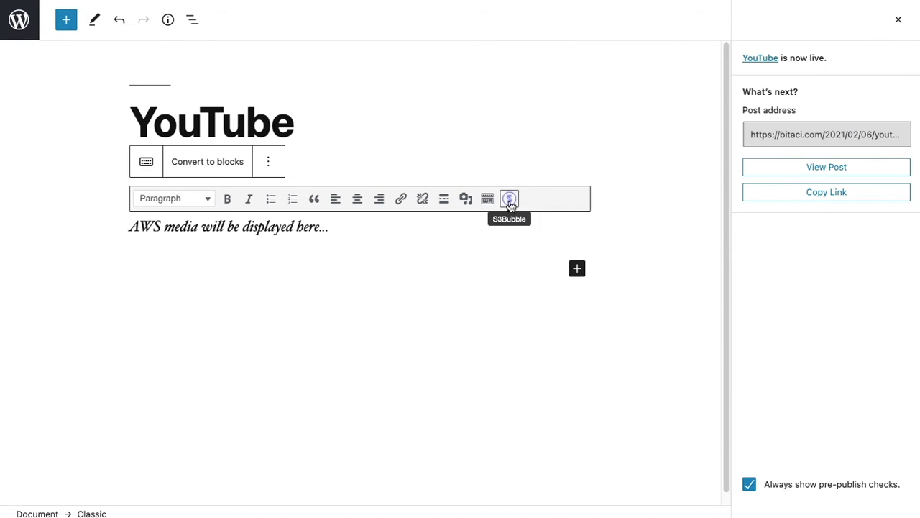
Insert an S3Bubble channel player with code qo4da9 into the post.
{"action": "left_click", "coordinate": [509, 202]}
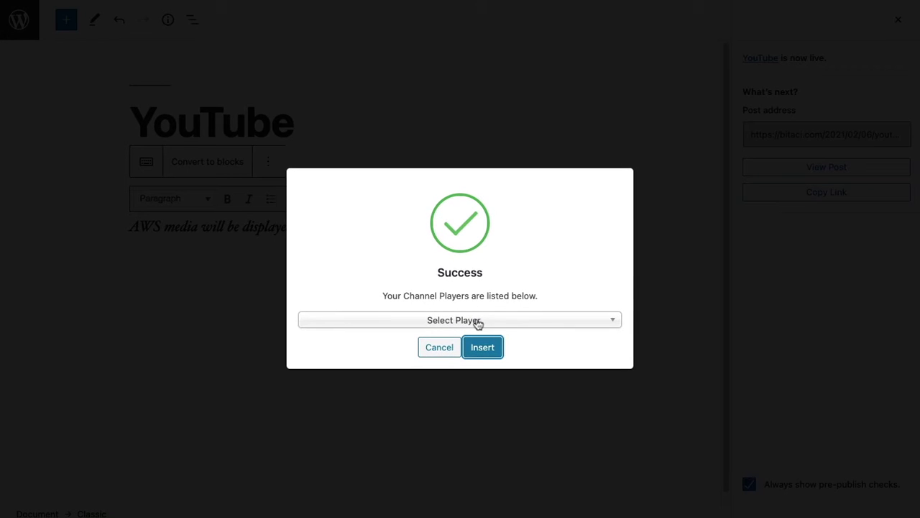
{"action": "left_click", "coordinate": [477, 322]}
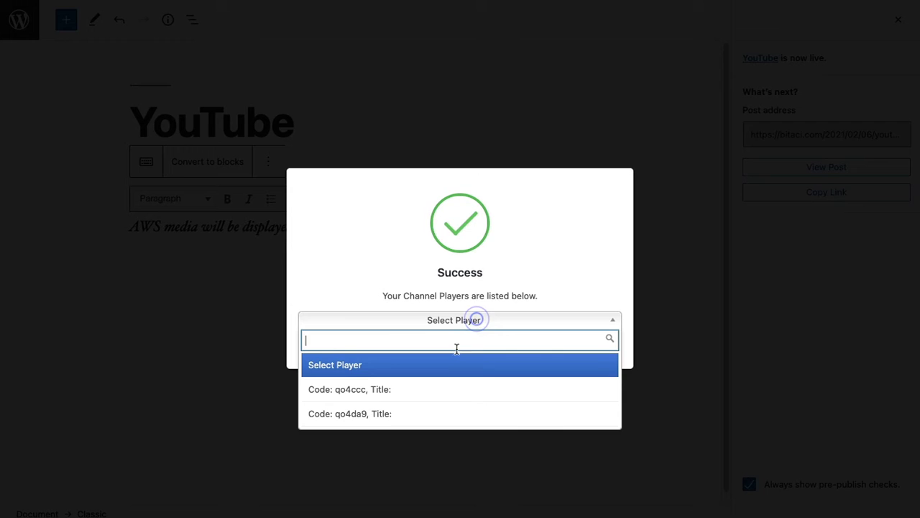
{"action": "key", "text": "ctrl+v"}
{"action": "left_click", "coordinate": [422, 365]}
{"action": "left_click", "coordinate": [476, 348]}
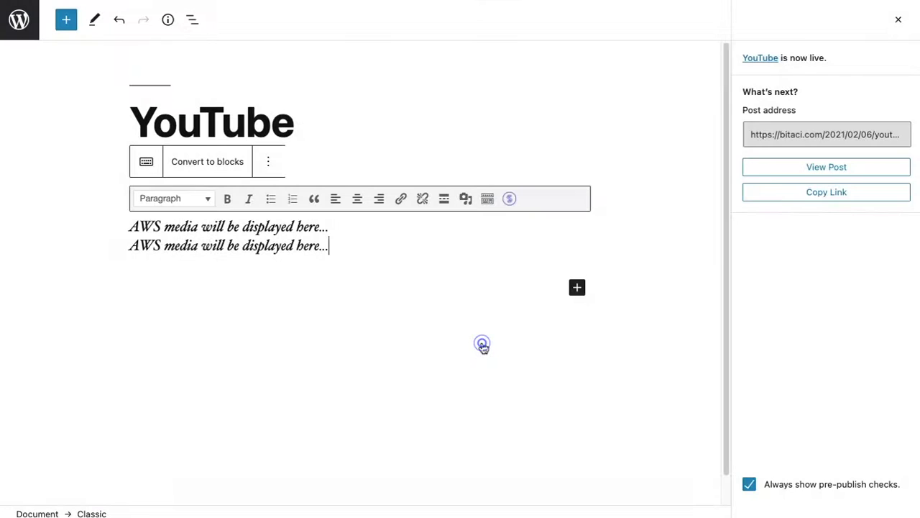
In the classic block's HTML, keep only the qo4da9 player markup, update, and test playback.
{"action": "left_click", "coordinate": [487, 198]}
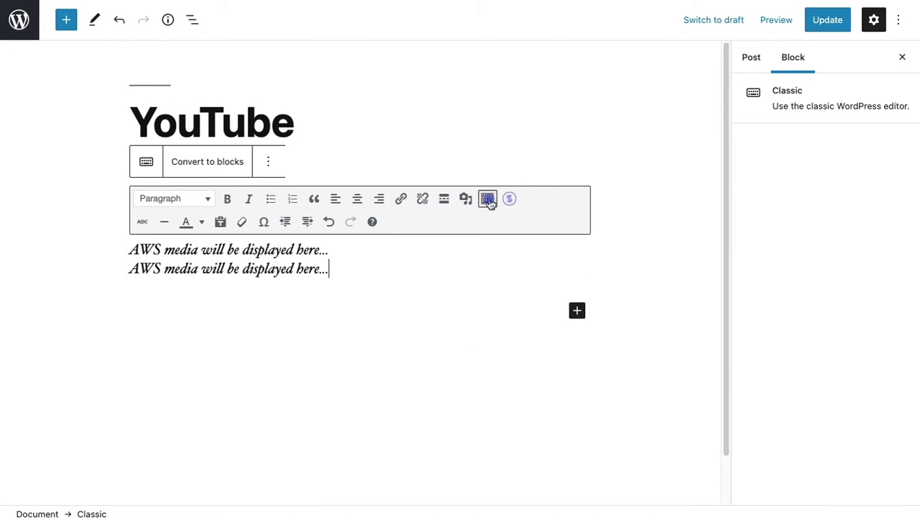
{"action": "left_click", "coordinate": [268, 161]}
{"action": "left_click", "coordinate": [299, 354]}
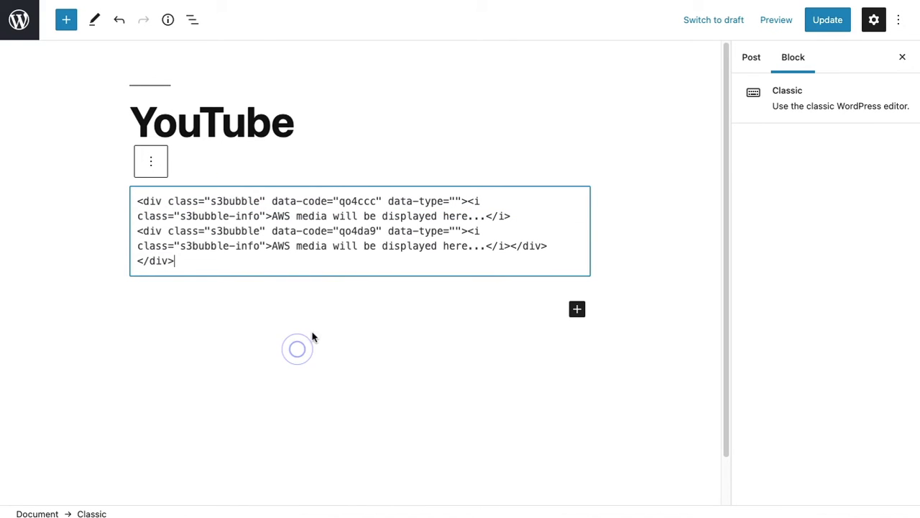
{"action": "left_click", "coordinate": [513, 216]}
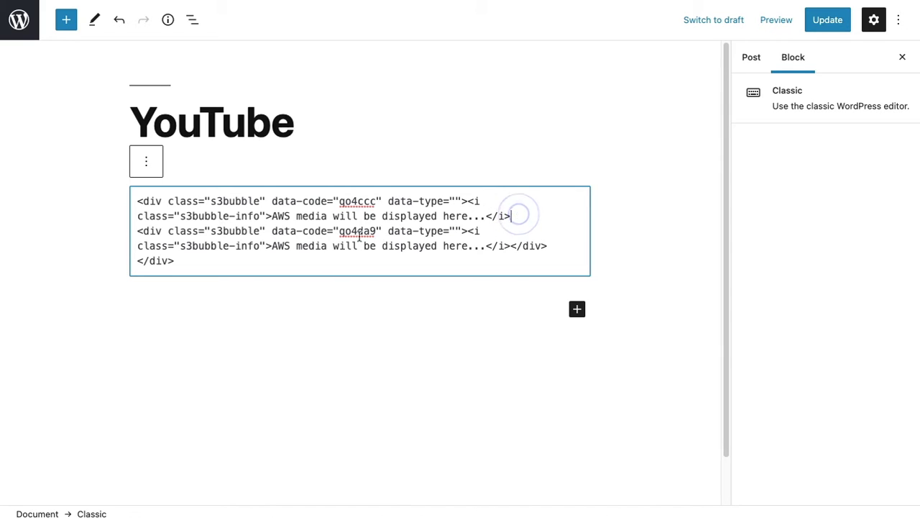
{"action": "left_click_drag", "start_coordinate": [134, 232], "coordinate": [551, 238]}
{"action": "key", "text": "BackSpace"}
{"action": "left_click_drag", "start_coordinate": [222, 249], "coordinate": [133, 200]}
{"action": "key", "text": "ctrl+v"}
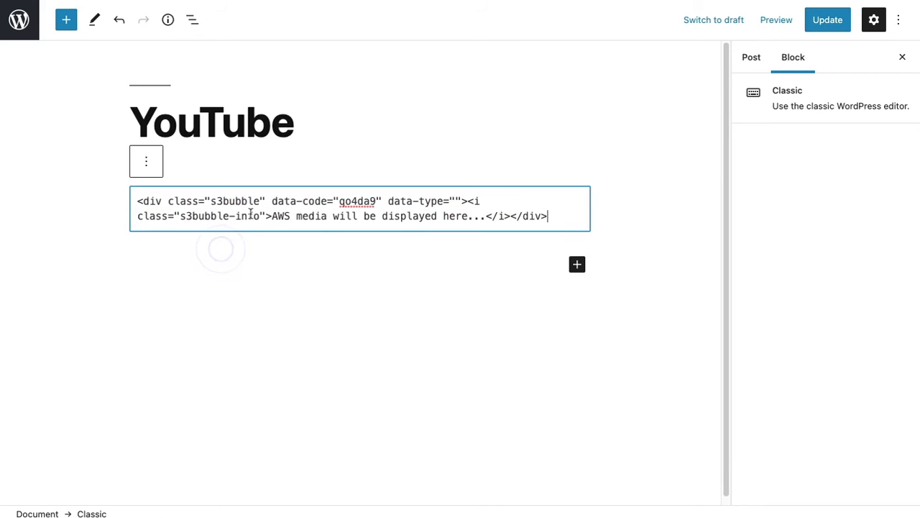
{"action": "left_click", "coordinate": [827, 23]}
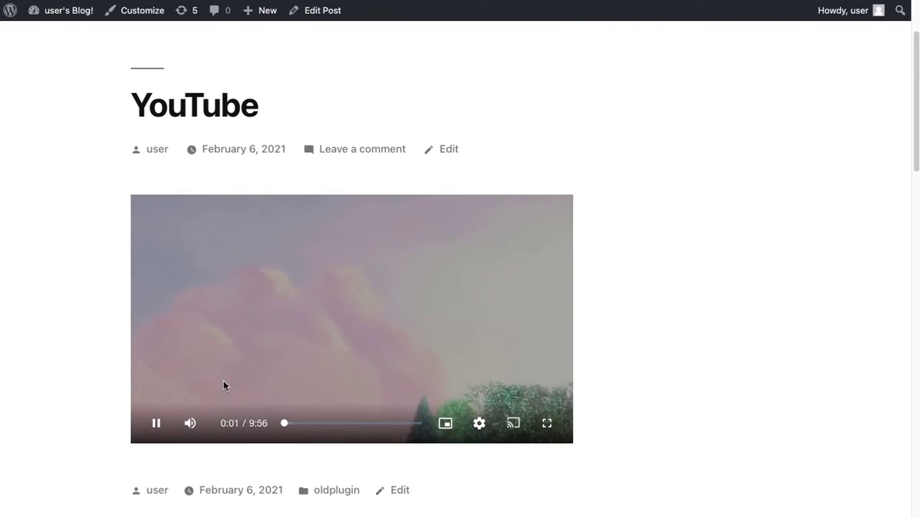
{"action": "left_click", "coordinate": [155, 421]}
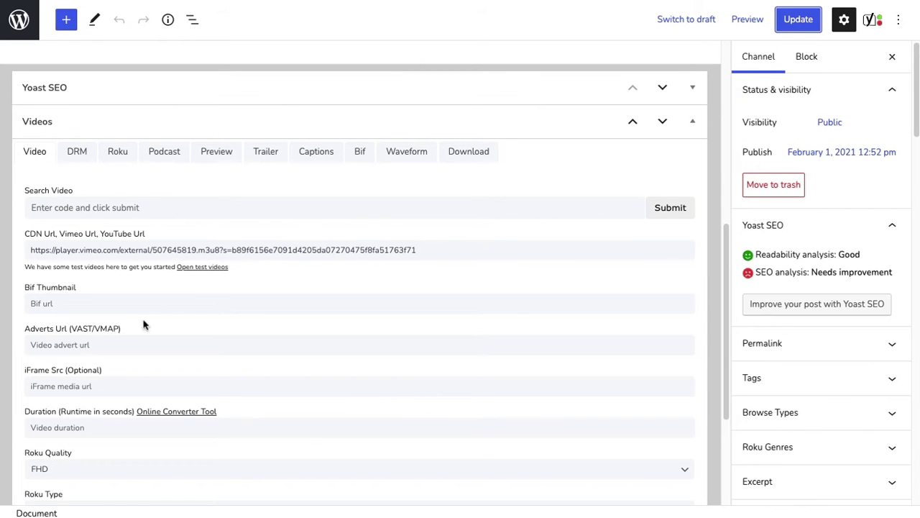
Paste the VMAP ad tag into Adverts Url (VAST/VMAP), update, and watch the preroll play.
{"action": "left_click", "coordinate": [92, 350]}
{"action": "key", "text": "ctrl+v"}
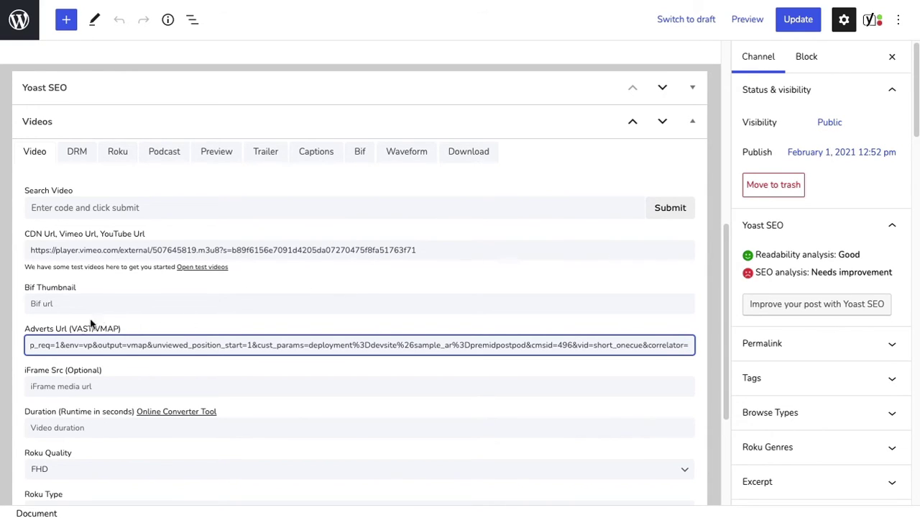
{"action": "left_click", "coordinate": [799, 19]}
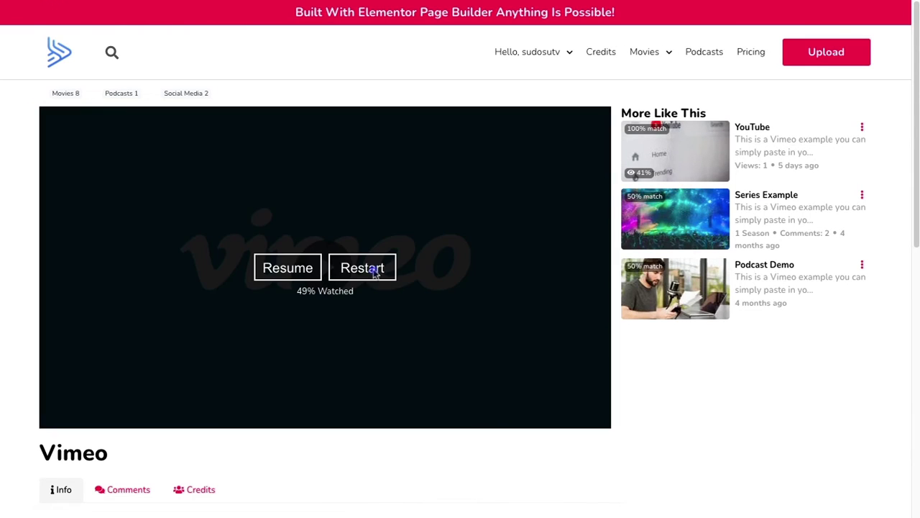
{"action": "left_click", "coordinate": [376, 269]}
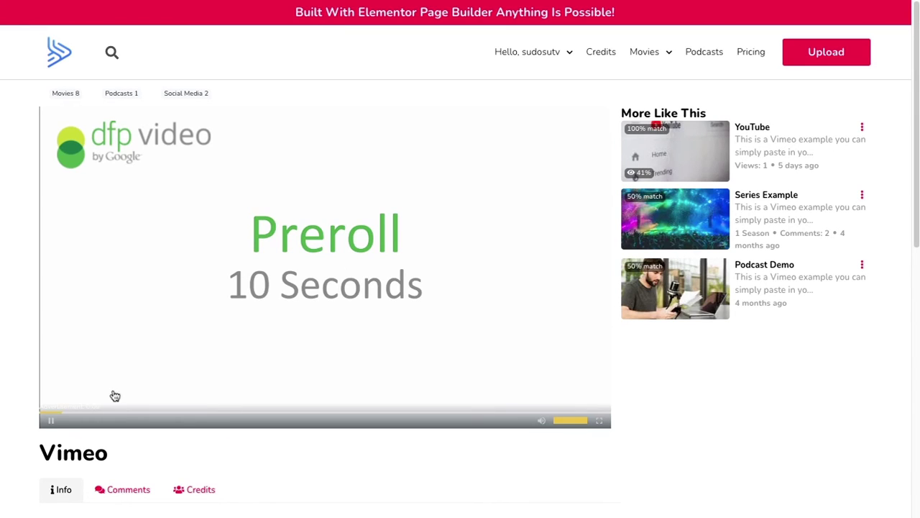
{"action": "left_click", "coordinate": [53, 428]}
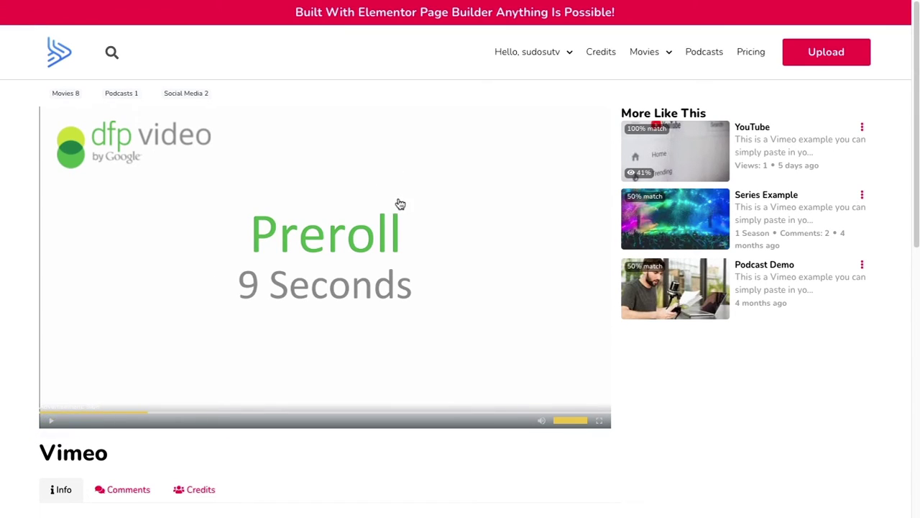
{"action": "scroll", "coordinate": [399, 203], "scroll_direction": "down", "scroll_amount": 1}
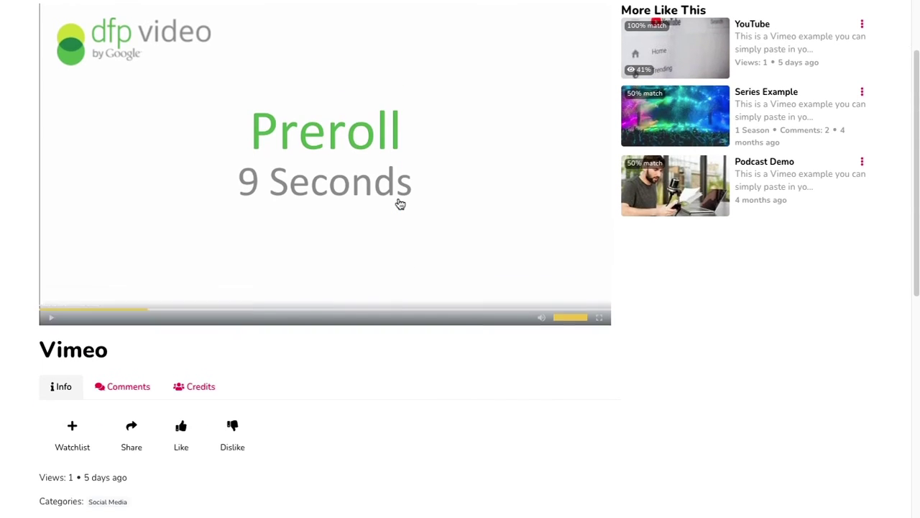
{"action": "scroll", "coordinate": [399, 203], "scroll_direction": "up", "scroll_amount": 1}
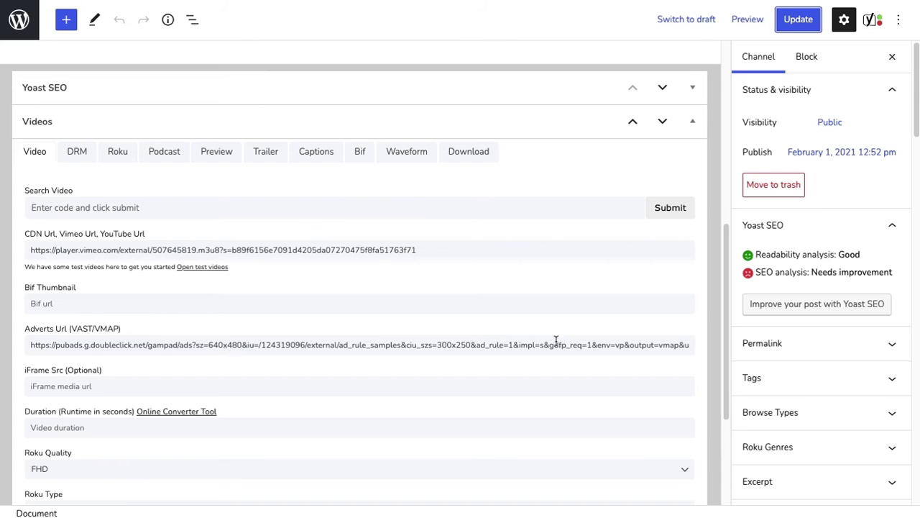
Clear the Adverts Url field and update the post.
{"action": "triple_click", "coordinate": [555, 340]}
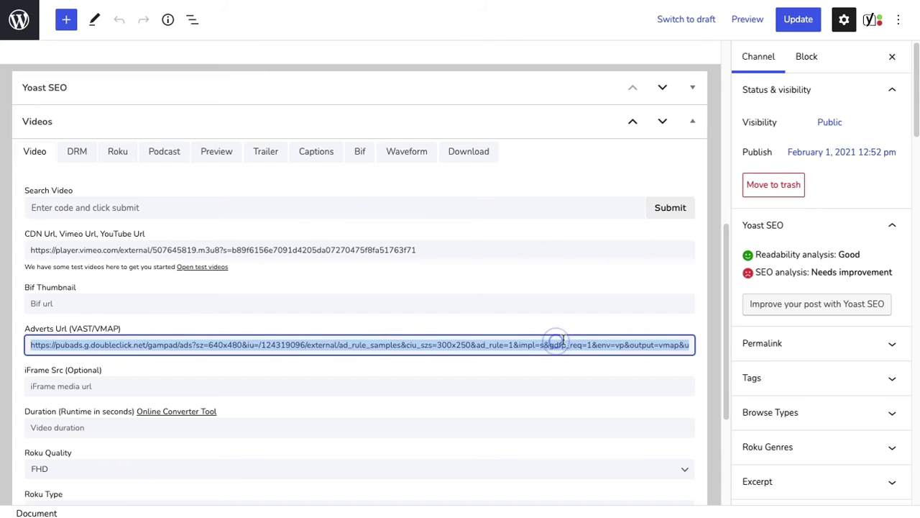
{"action": "key", "text": "BackSpace"}
{"action": "left_click", "coordinate": [798, 19]}
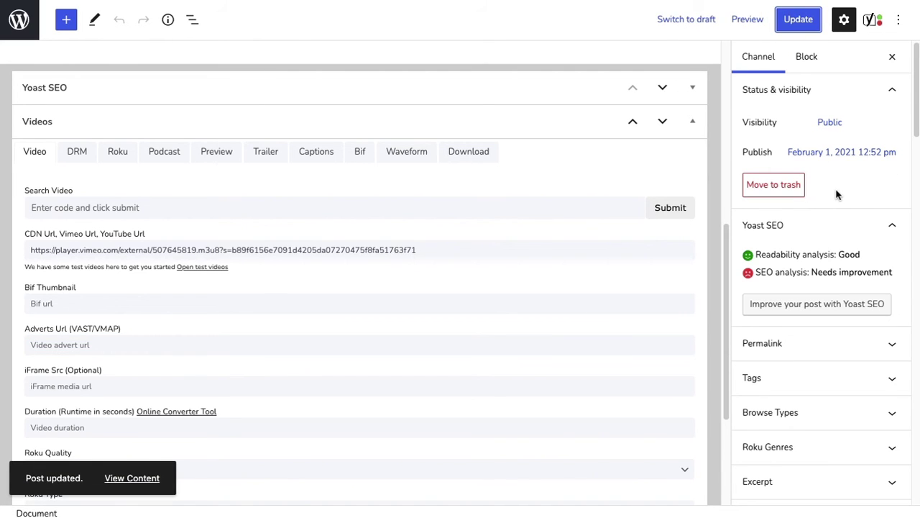
Attach the PPV Example One Time Payment Woocommerce product, update, and try the £59 paywall.
{"action": "scroll", "coordinate": [836, 195], "scroll_direction": "down", "scroll_amount": 5}
{"action": "left_click", "coordinate": [798, 274]}
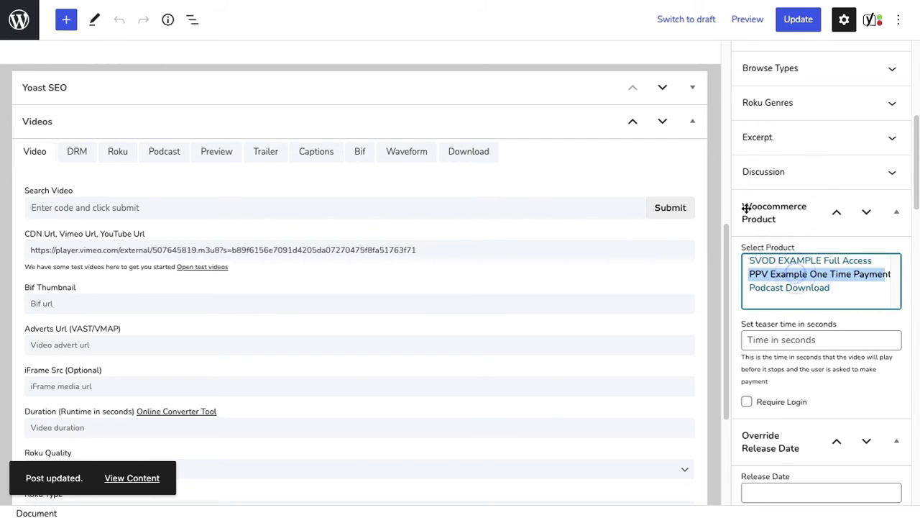
{"action": "left_click", "coordinate": [798, 19]}
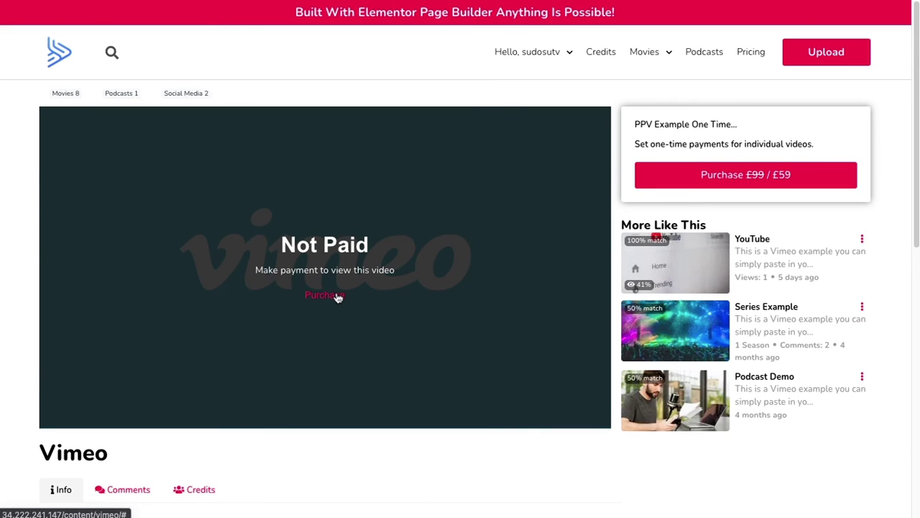
{"action": "left_click", "coordinate": [326, 297]}
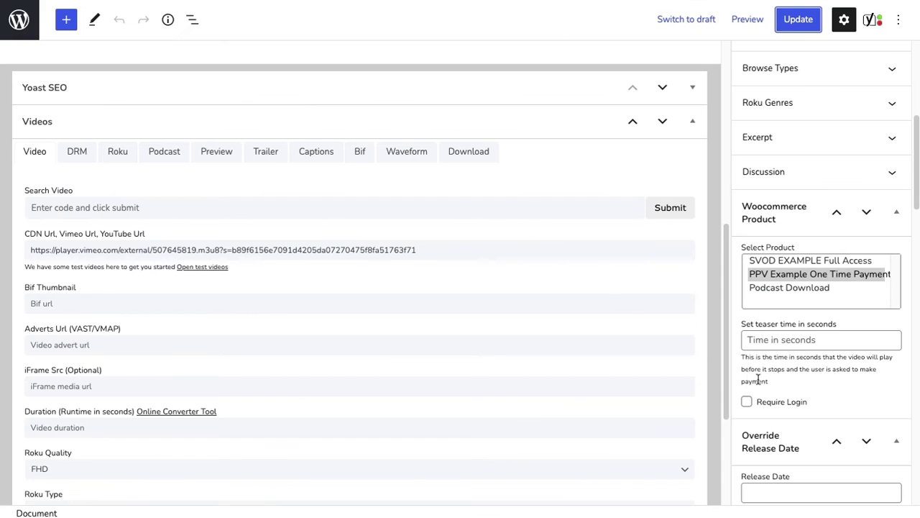
Set the teaser time to 5 seconds, update, and seek past it to hit Not Paid.
{"action": "left_click", "coordinate": [781, 340]}
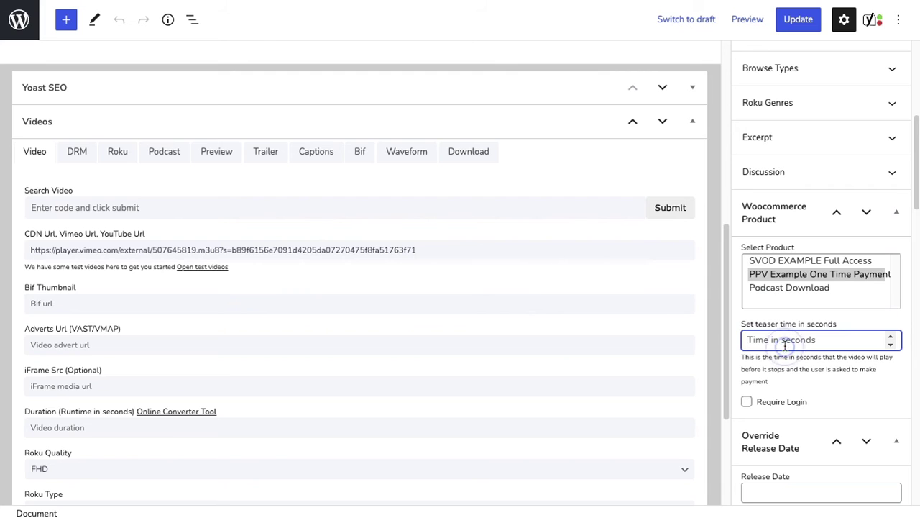
{"action": "type", "text": "5"}
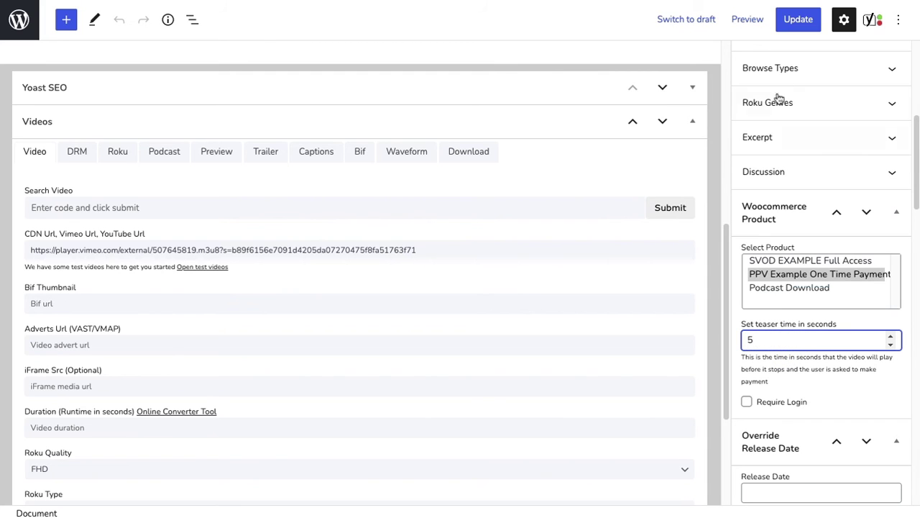
{"action": "left_click", "coordinate": [799, 19]}
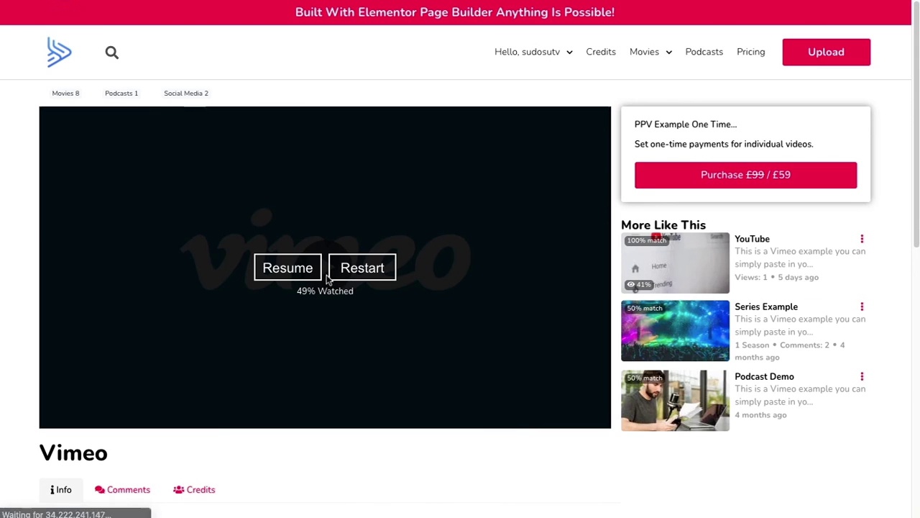
{"action": "left_click", "coordinate": [354, 277]}
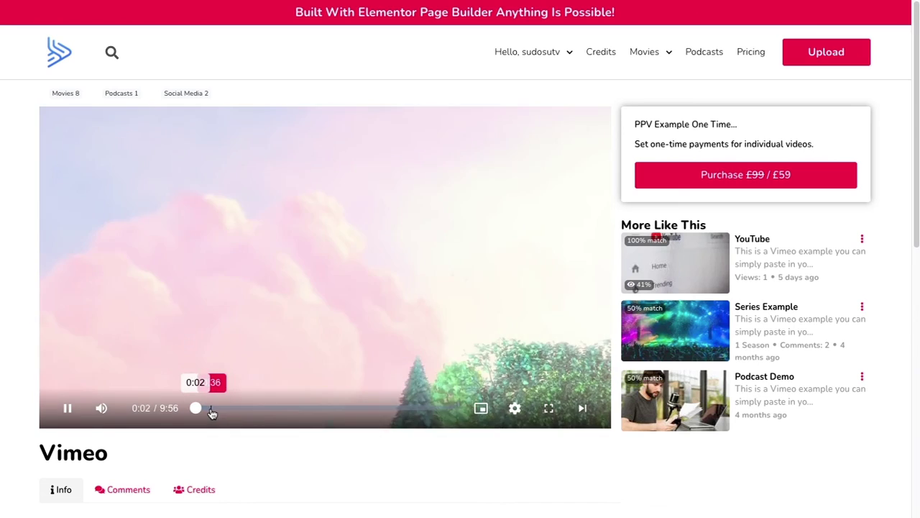
{"action": "left_click", "coordinate": [212, 412]}
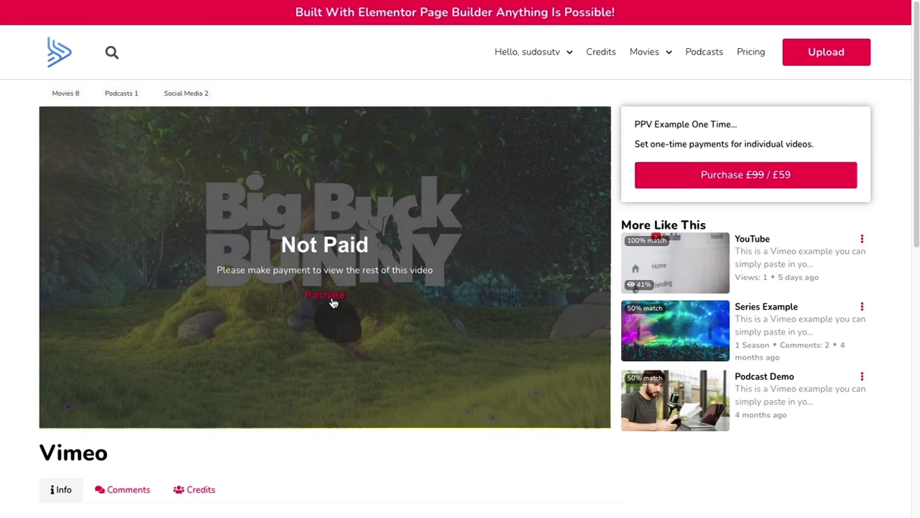